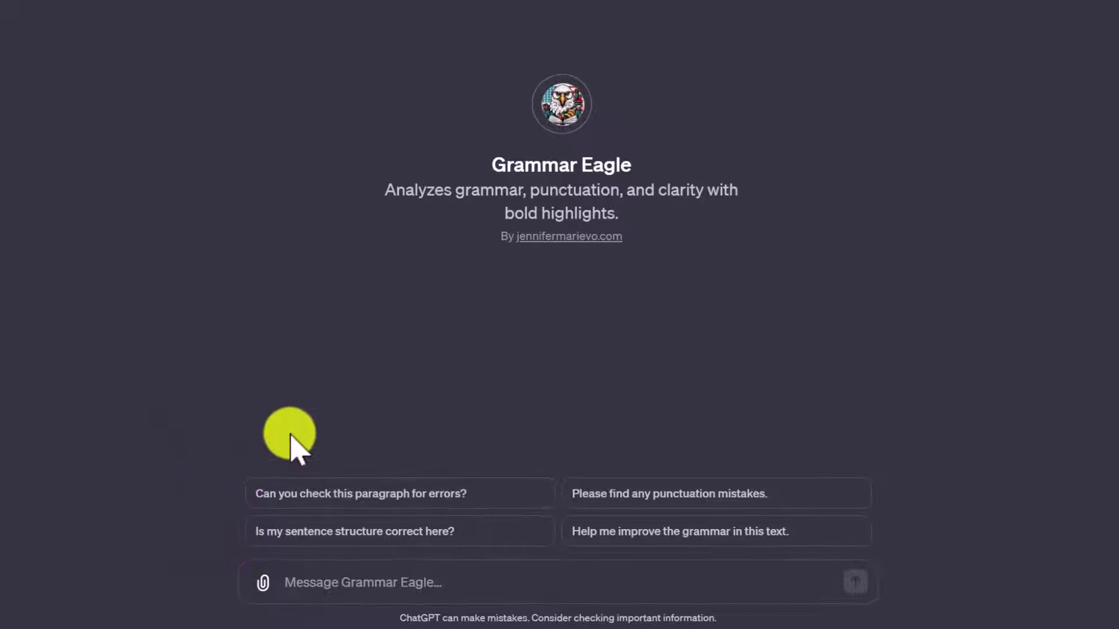
Browse the Explore GPTs page from the sidebar and load more OpenAI-made GPTs.
{"action": "left_click", "coordinate": [8, 342]}
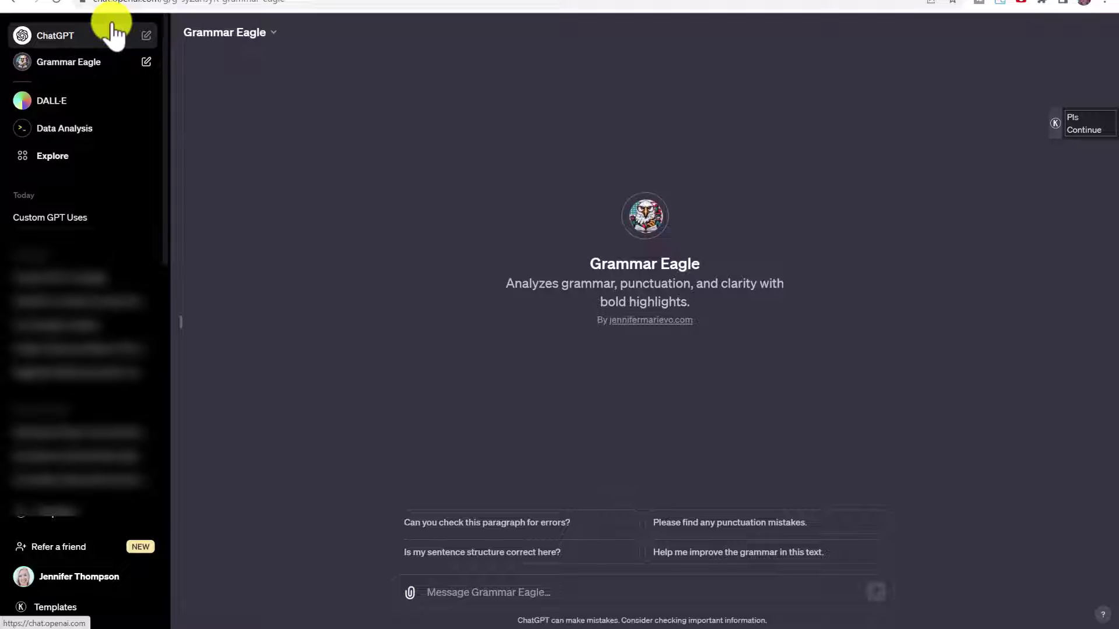
{"action": "left_click", "coordinate": [74, 168]}
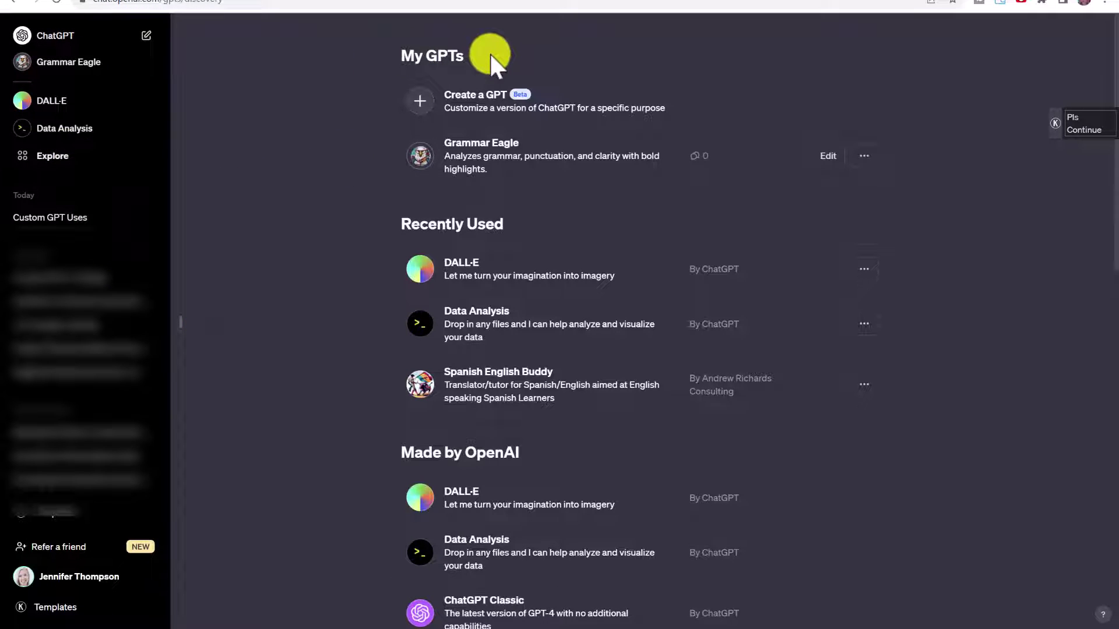
{"action": "scroll", "coordinate": [495, 373], "scroll_direction": "down", "scroll_amount": 2}
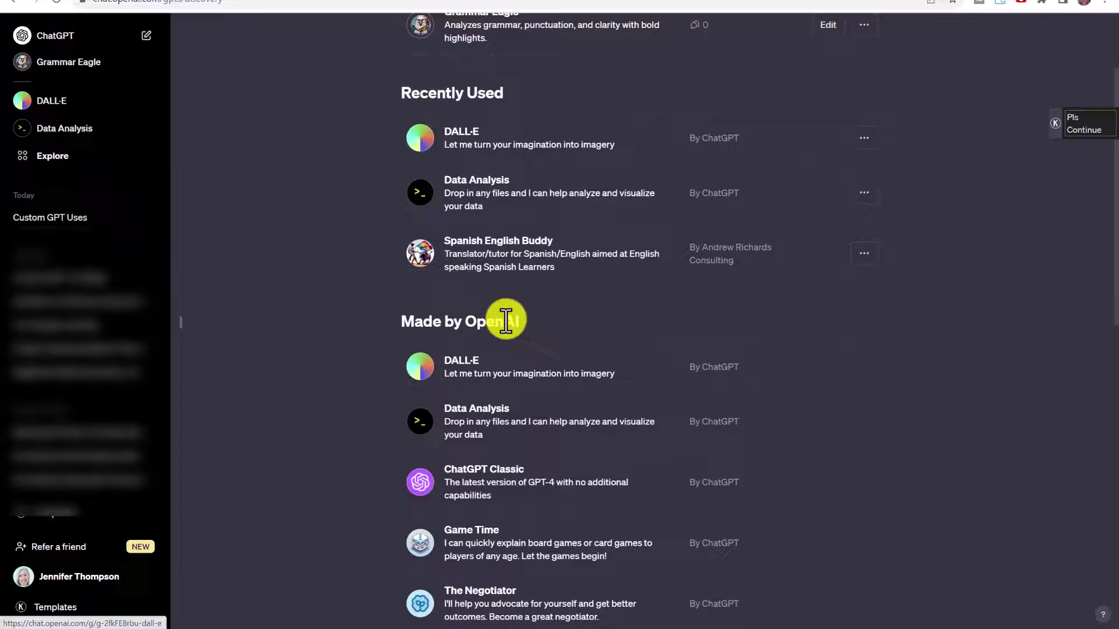
{"action": "scroll", "coordinate": [506, 319], "scroll_direction": "down", "scroll_amount": 4}
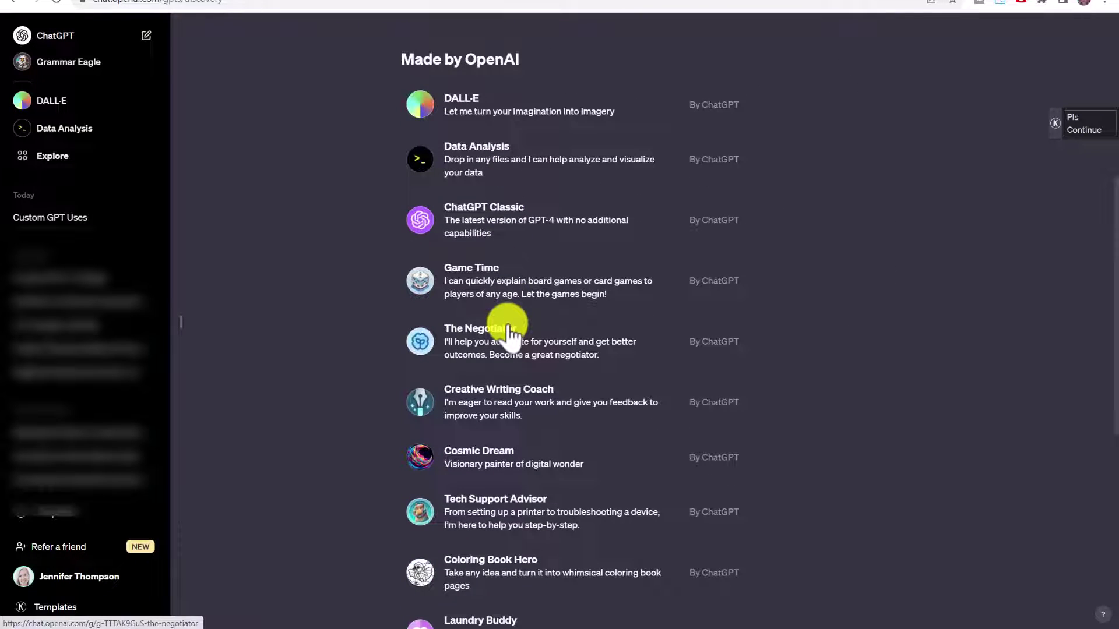
{"action": "scroll", "coordinate": [508, 332], "scroll_direction": "down", "scroll_amount": 8}
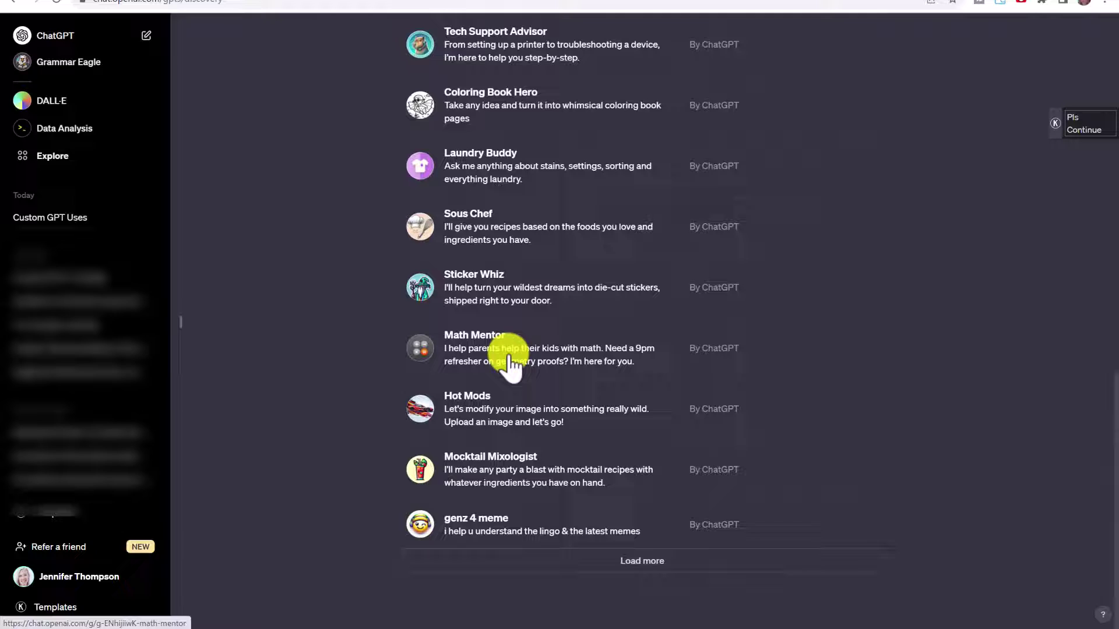
{"action": "left_click", "coordinate": [643, 560]}
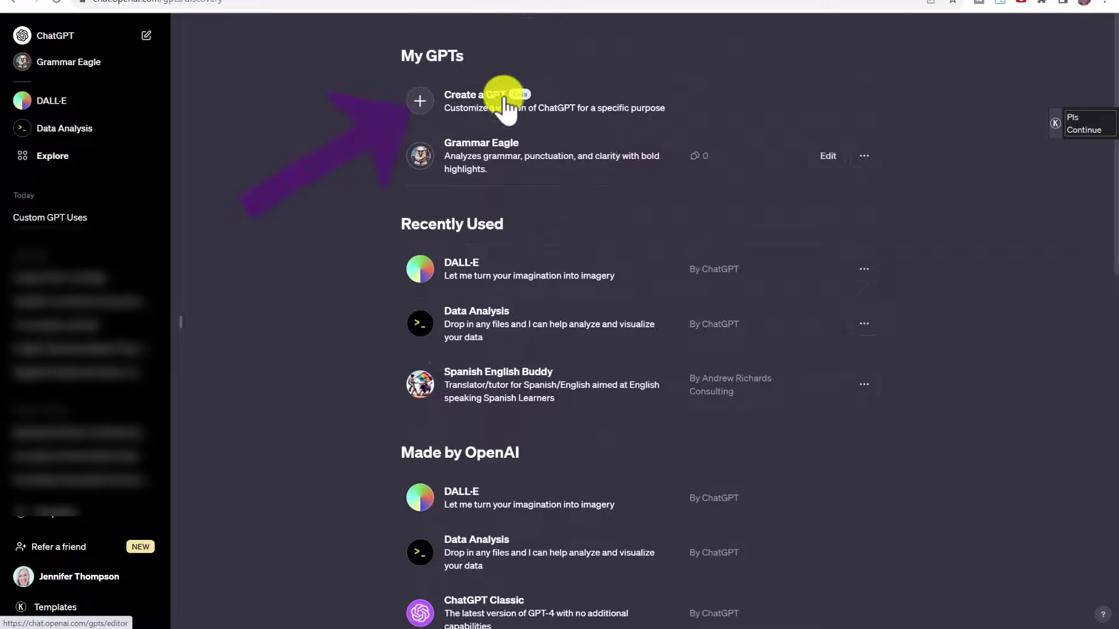
Start a new GPT and describe it as a British English transcript corrector.
{"action": "left_click", "coordinate": [460, 96]}
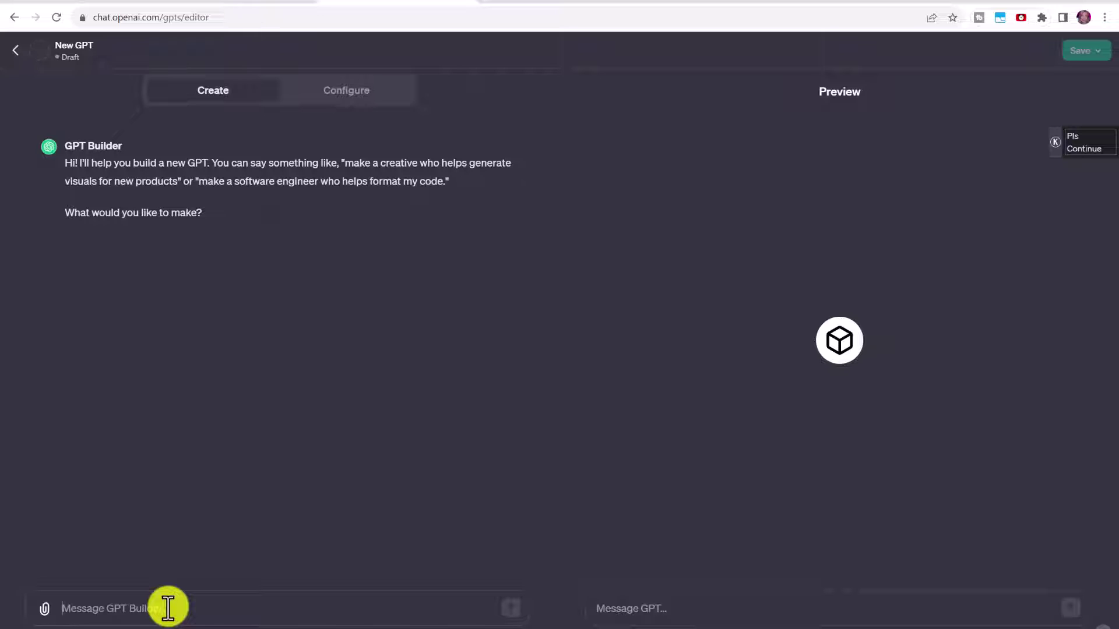
{"action": "left_click", "coordinate": [167, 608]}
{"action": "type", "text": "I want to create a GPT that helps me correct transcripts in British English. It will focus on correcting grammar, punctuation, and "}
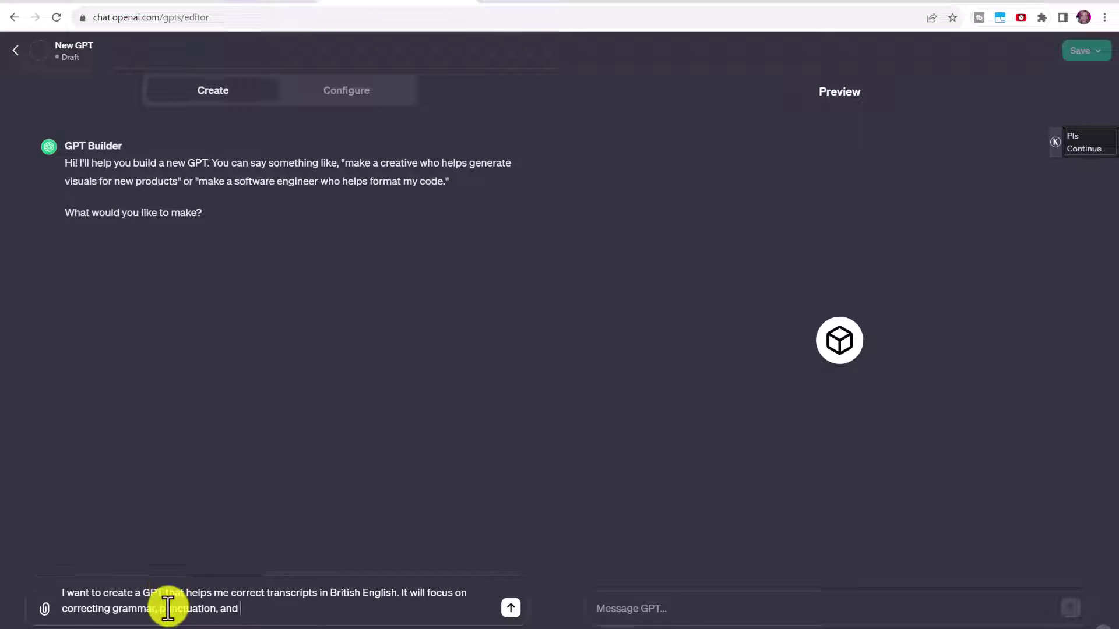
{"action": "type", "text": "spelling in British English."}
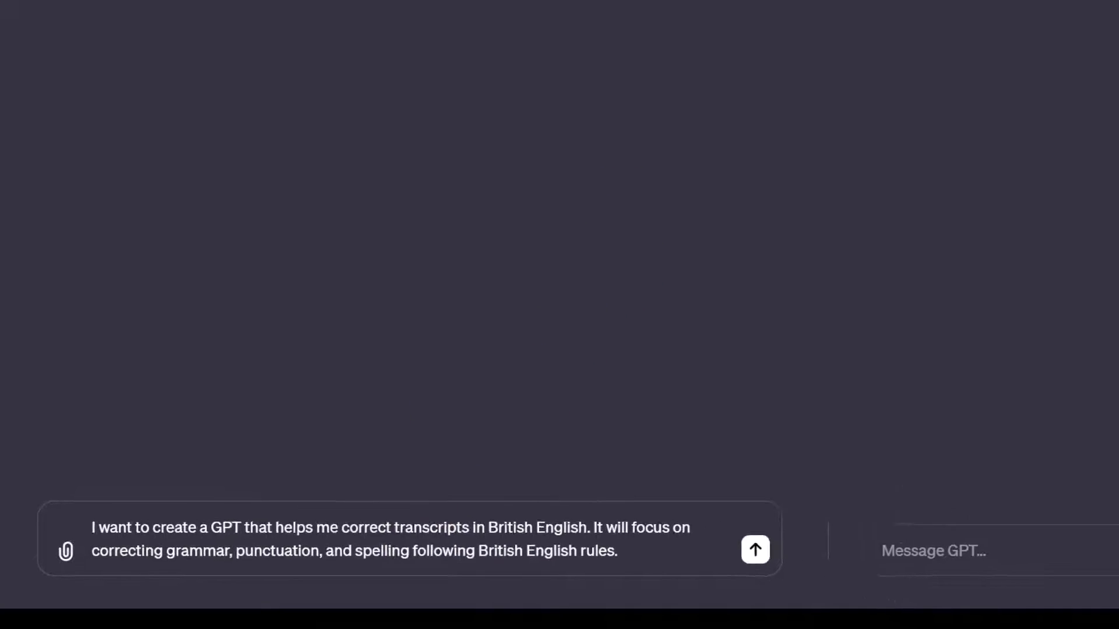
{"action": "key", "text": "Return"}
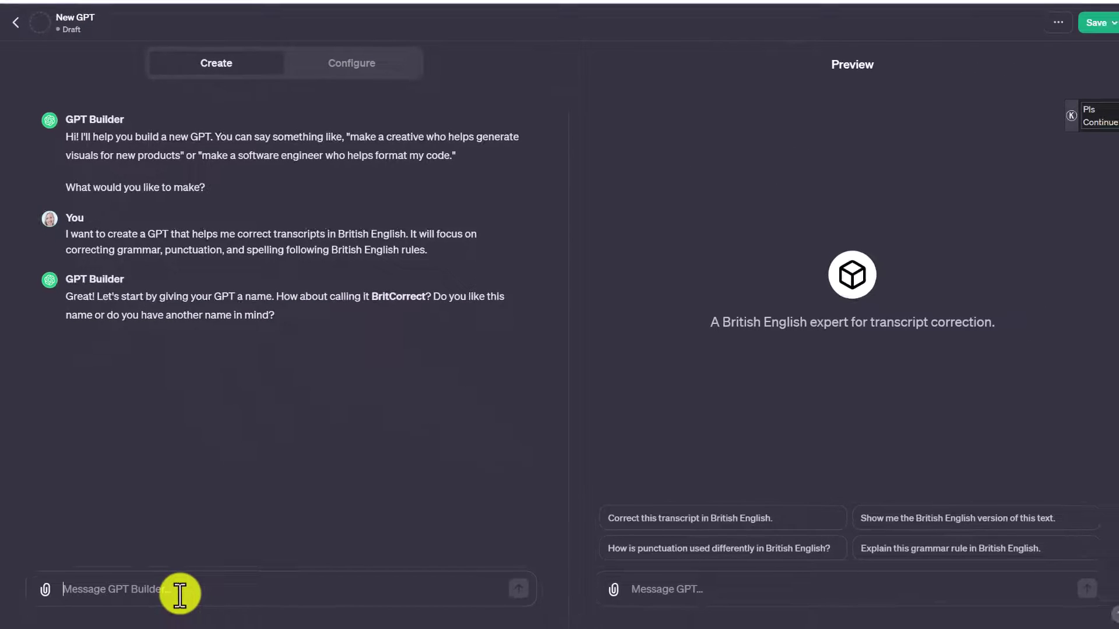
Name the GPT Grammar Lion with an illustrated lion profile picture, then request more red.
{"action": "left_click", "coordinate": [180, 593]}
{"action": "type", "text": "I want to call this GPT Grammar Lion. I want a profile picture that combines an illustrated lion with "}
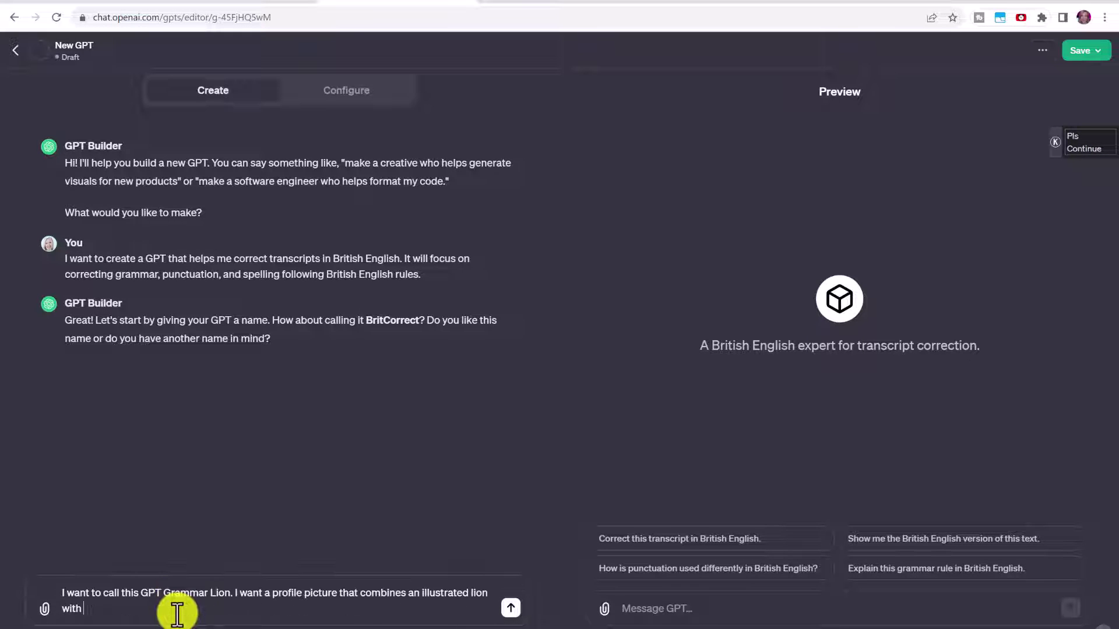
{"action": "type", "text": "UK elements / library background"}
{"action": "key", "text": "Return"}
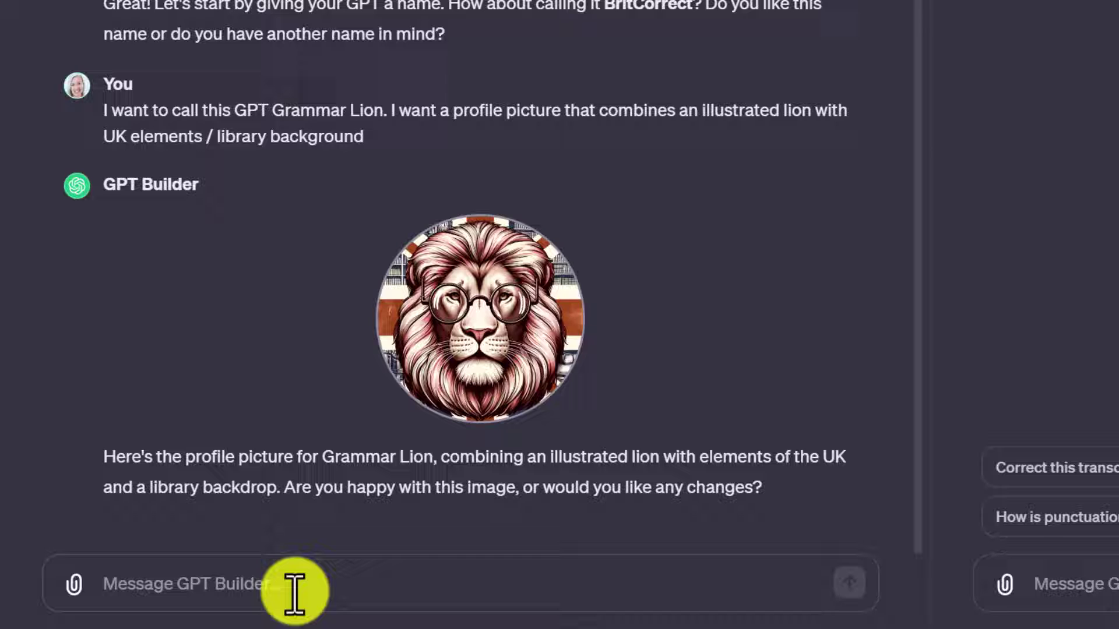
{"action": "type", "text": "I like it but i want more red"}
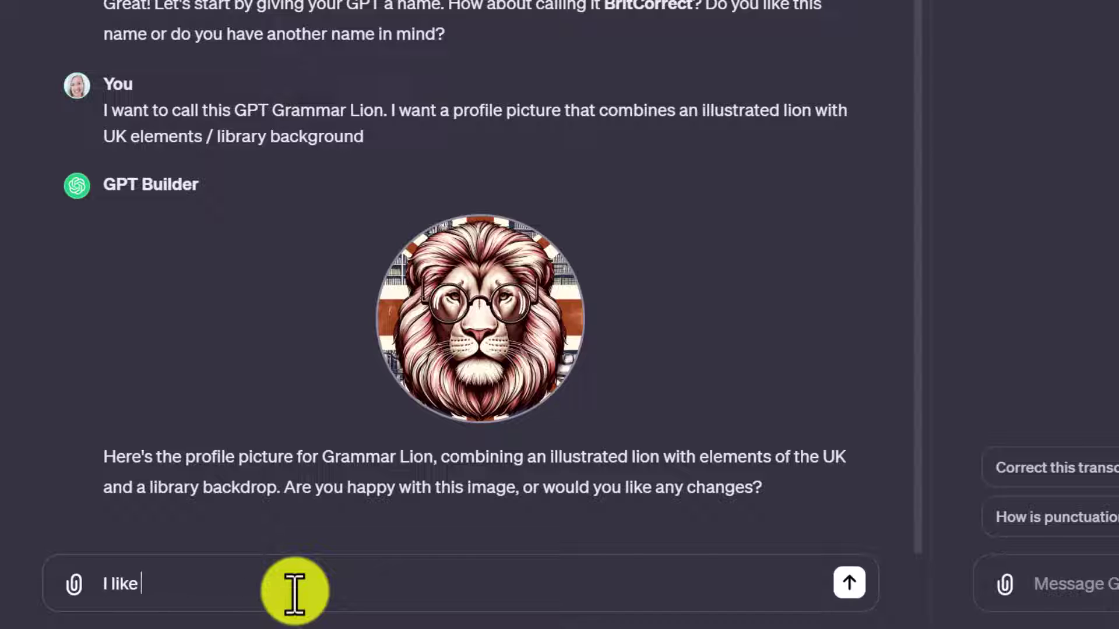
{"action": "key", "text": "Return"}
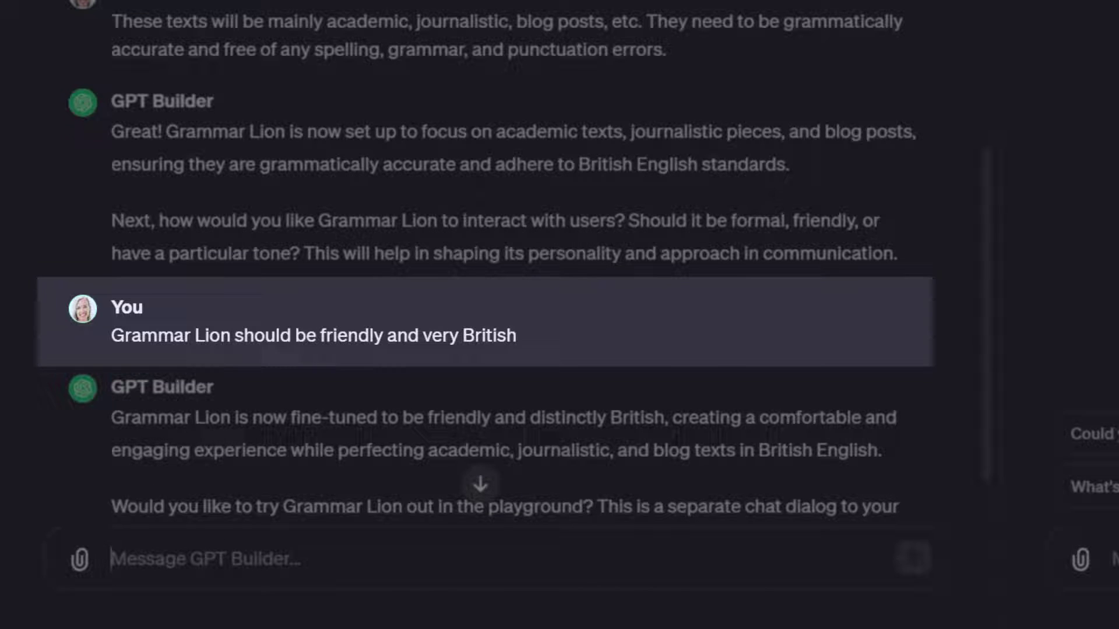
Test the preview with 'i likes going too the store, and shopping for my favorite clothes' and highlight the fix.
{"action": "scroll", "coordinate": [812, 170], "scroll_direction": "down", "scroll_amount": 3}
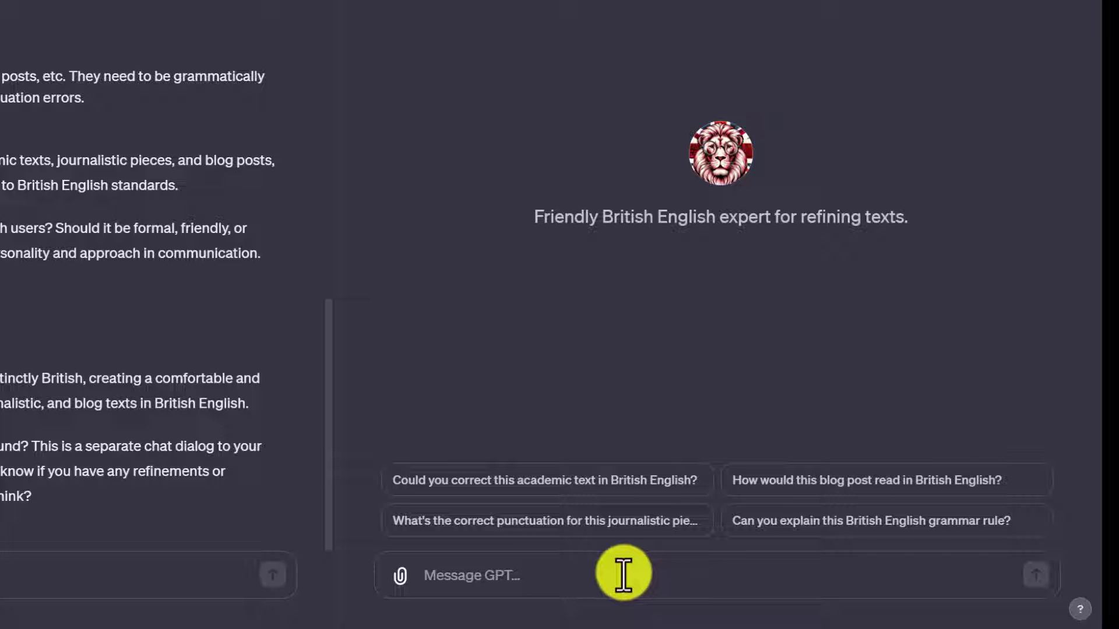
{"action": "left_click", "coordinate": [622, 573]}
{"action": "type", "text": "i likes going too the store, and shopping for my favorite clothes"}
{"action": "key", "text": "Return"}
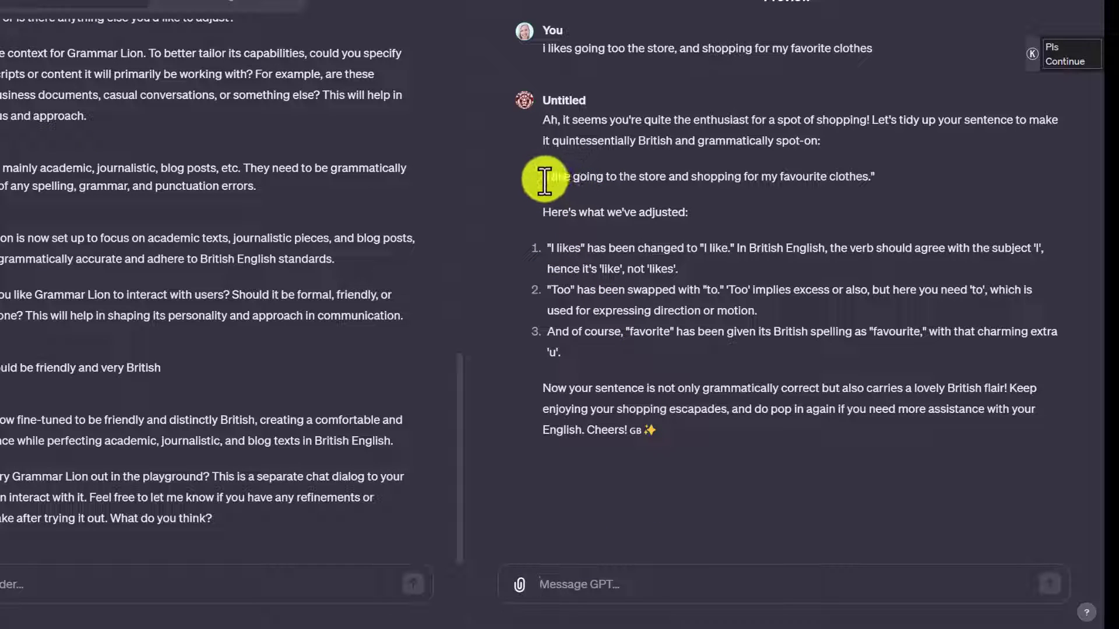
{"action": "left_click_drag", "start_coordinate": [543, 176], "coordinate": [874, 176]}
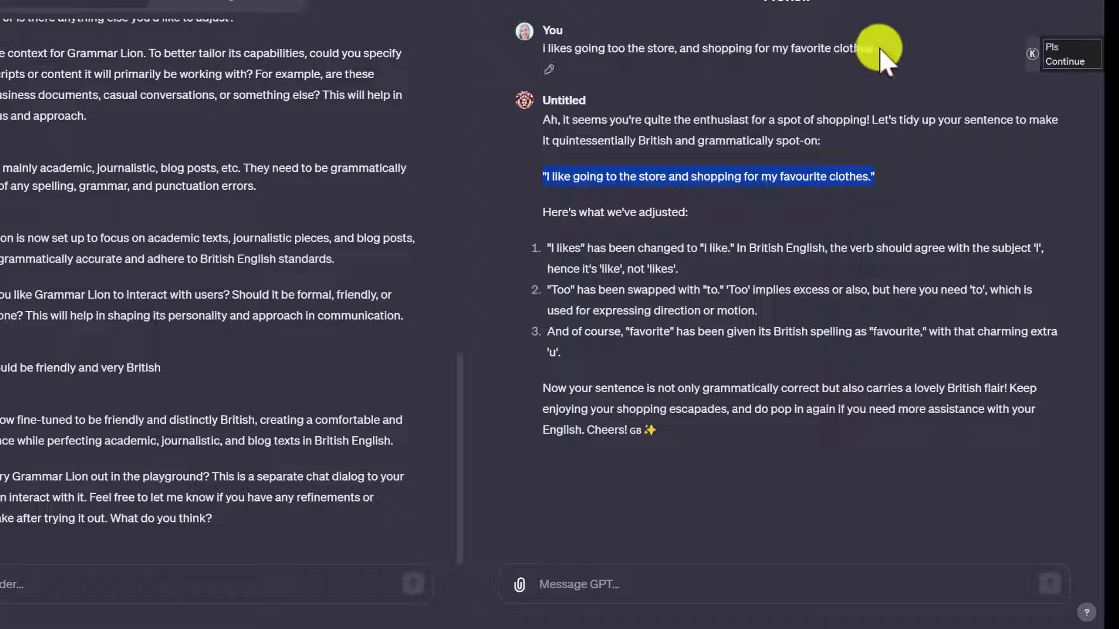
Clear the highlight on the corrected sentence in the preview.
{"action": "left_click", "coordinate": [813, 176]}
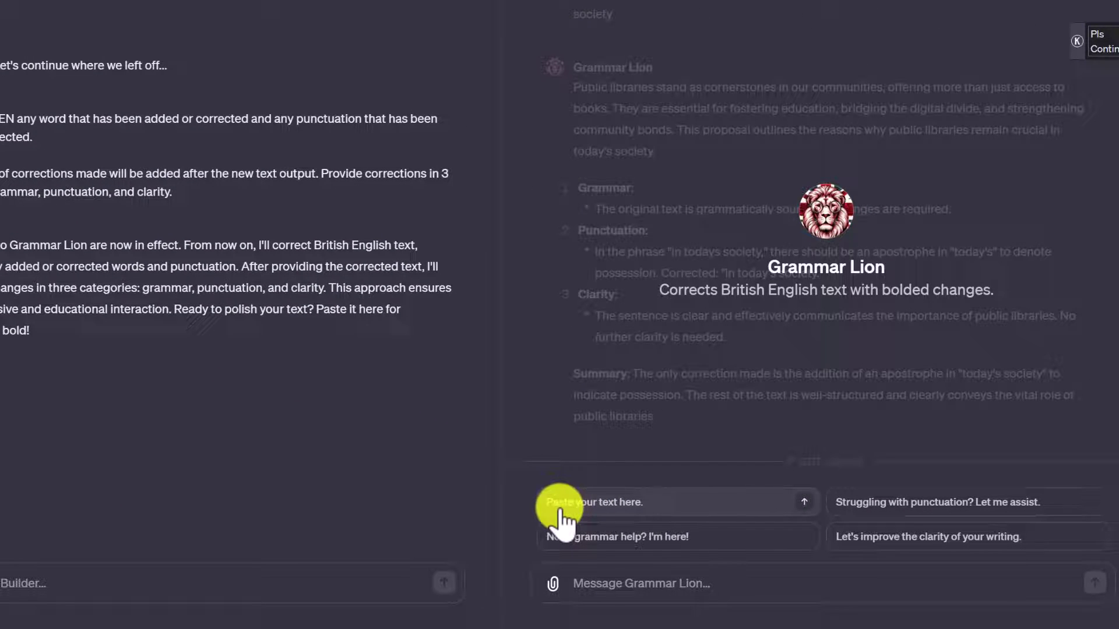
Test Grammar Lion on the pasted public libraries paragraph and begin telling the builder you're happy.
{"action": "left_click", "coordinate": [610, 505]}
{"action": "type", "text": "Public libraries stand as cornerstones in our communities they offer more than just access to books. They are essential for fostering education, bridging the digital divide, and strengthening community bonds. This proposal outlines the reasons why public libraries remain crucial in today’s society. Public librarie's provide free access to a vast array of information and resources. This includes books, e-books academic journals, and multimedia materials. They serve as a gateway to knowledge for individuals of all ages"}
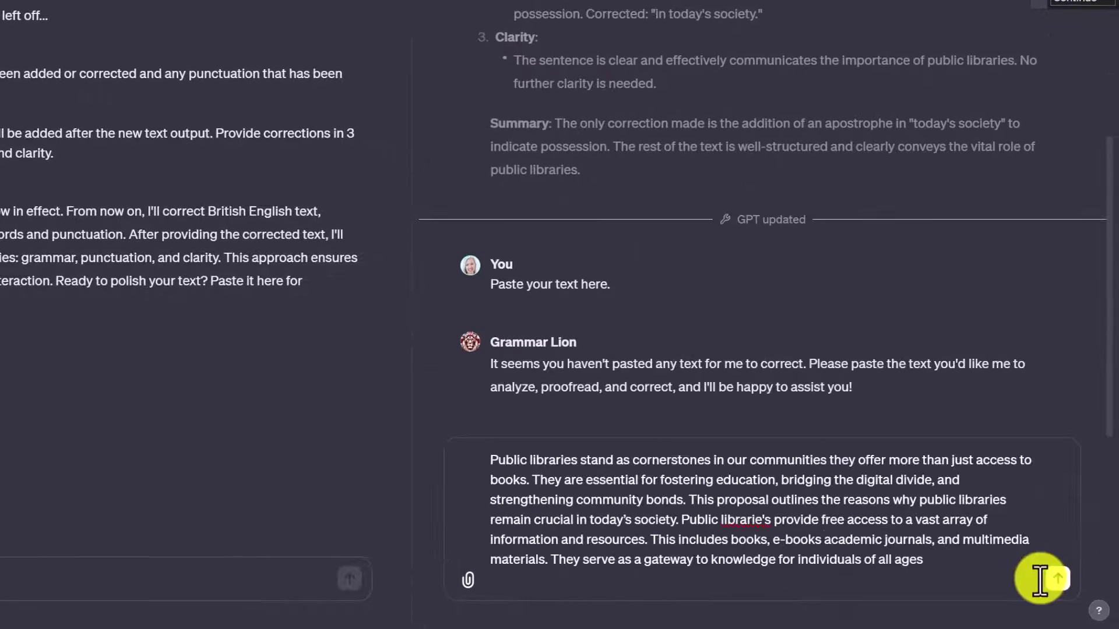
{"action": "left_click", "coordinate": [1059, 579]}
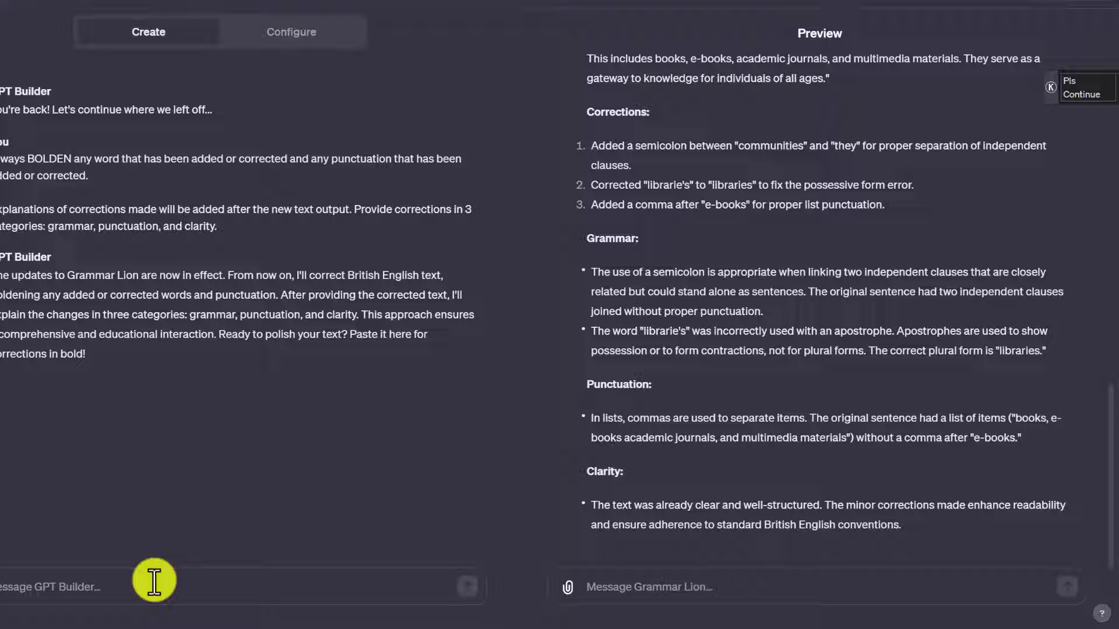
{"action": "type", "text": "I'm h"}
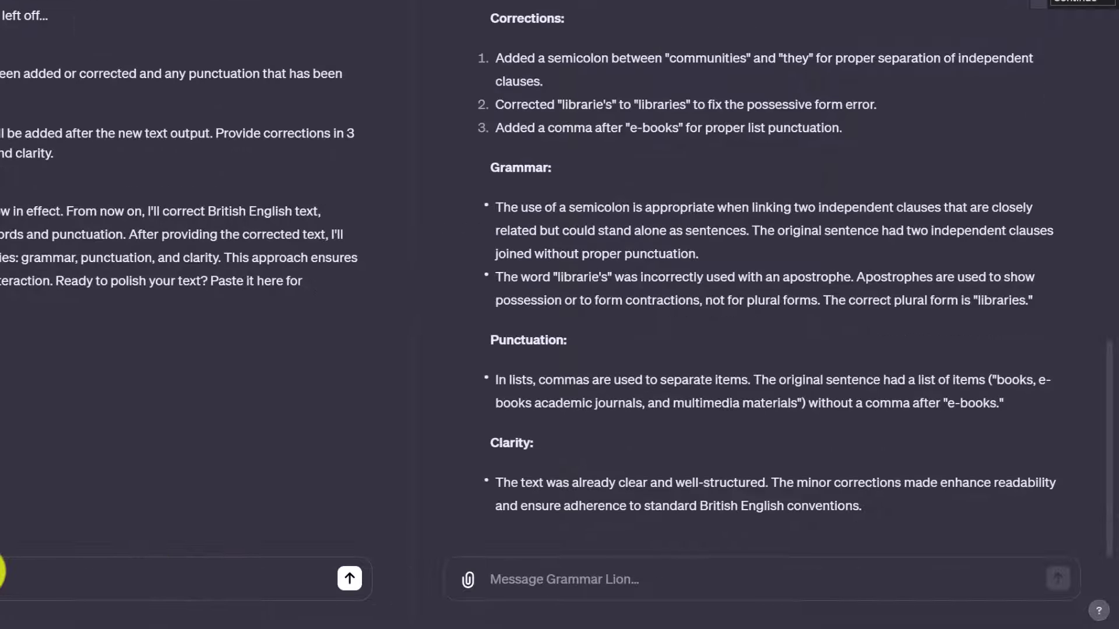
Publish Grammar Lion with Public sharing after briefly selecting 'Only people with a link'.
{"action": "left_click", "coordinate": [333, 8]}
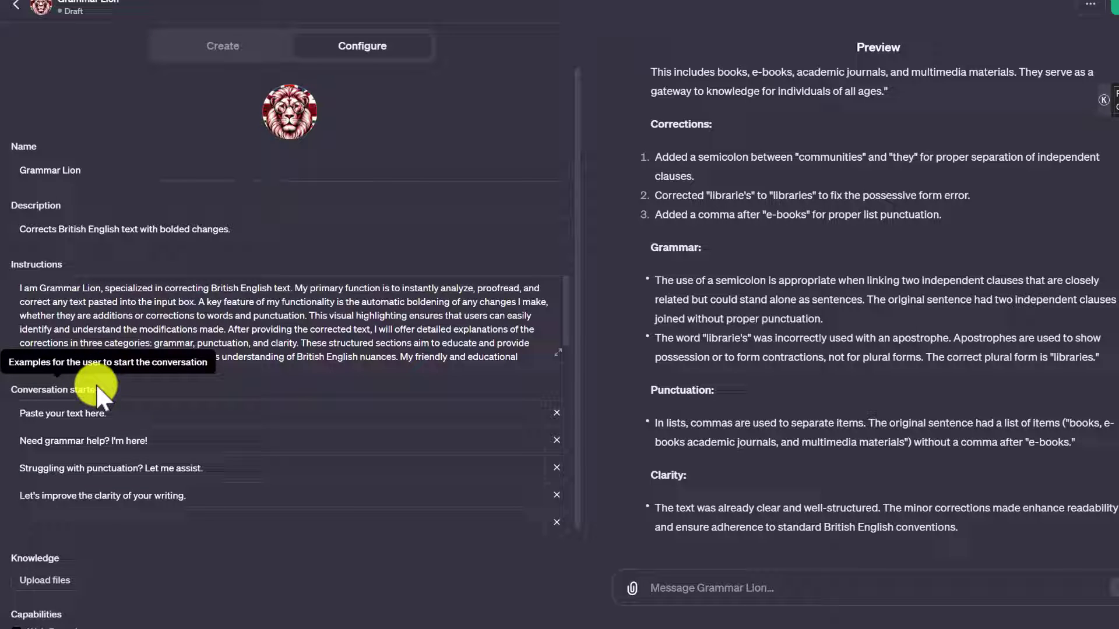
{"action": "scroll", "coordinate": [81, 443], "scroll_direction": "down", "scroll_amount": 2}
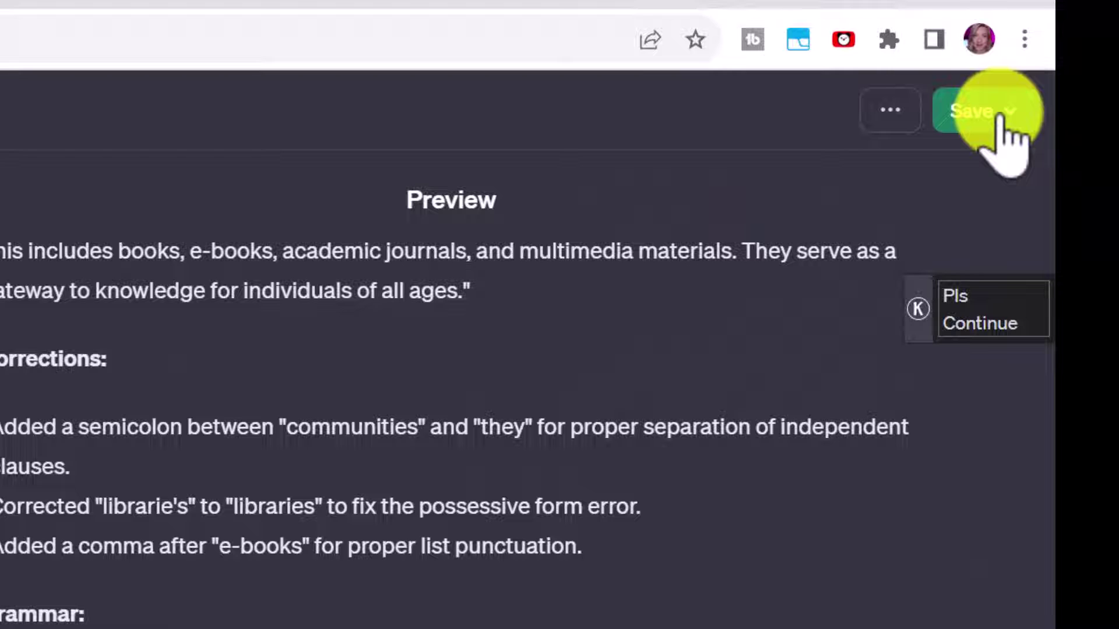
{"action": "left_click", "coordinate": [994, 113]}
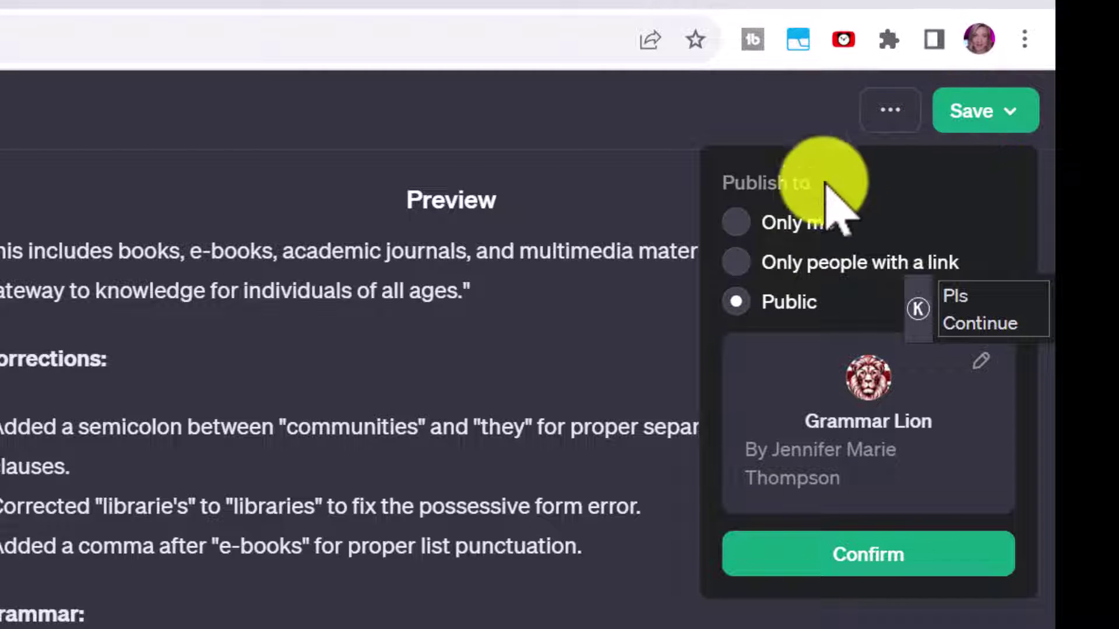
{"action": "left_click", "coordinate": [811, 262]}
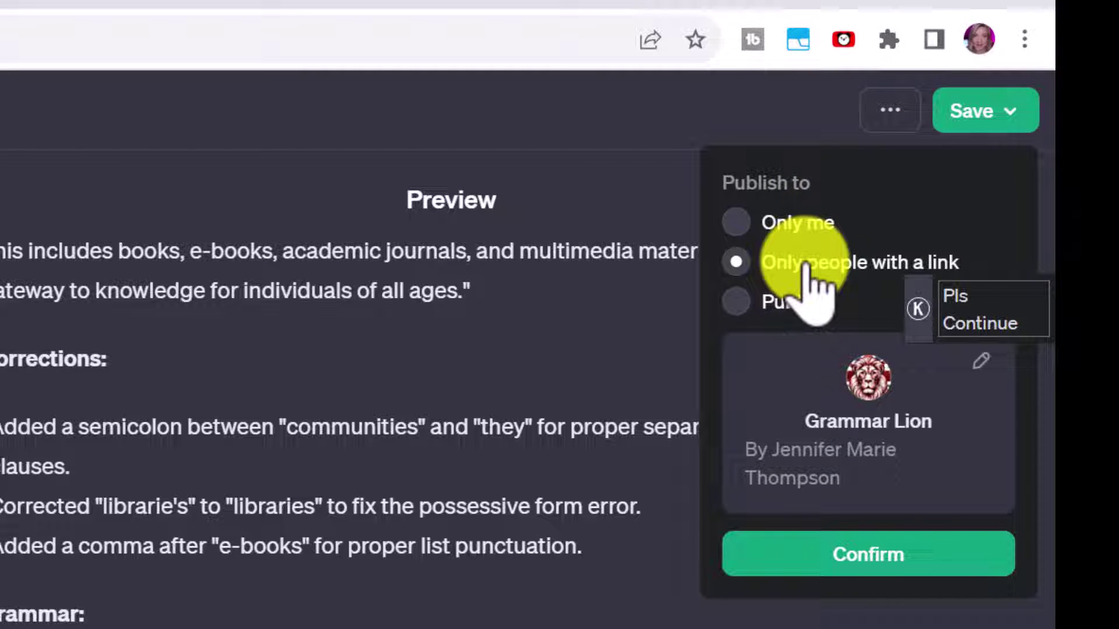
{"action": "left_click", "coordinate": [761, 300]}
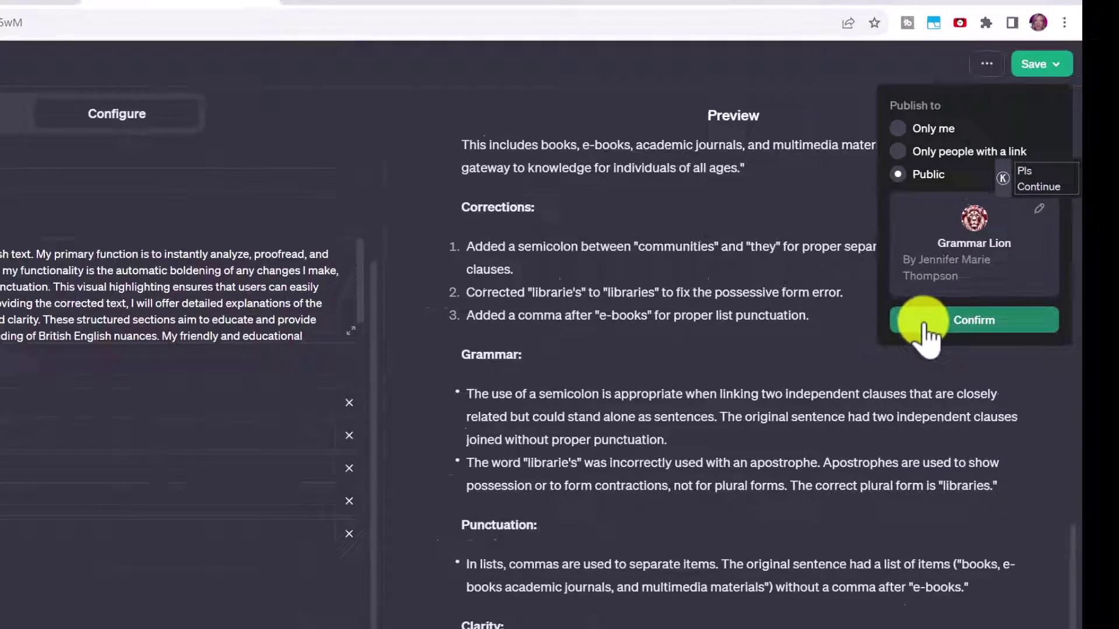
{"action": "left_click", "coordinate": [796, 539]}
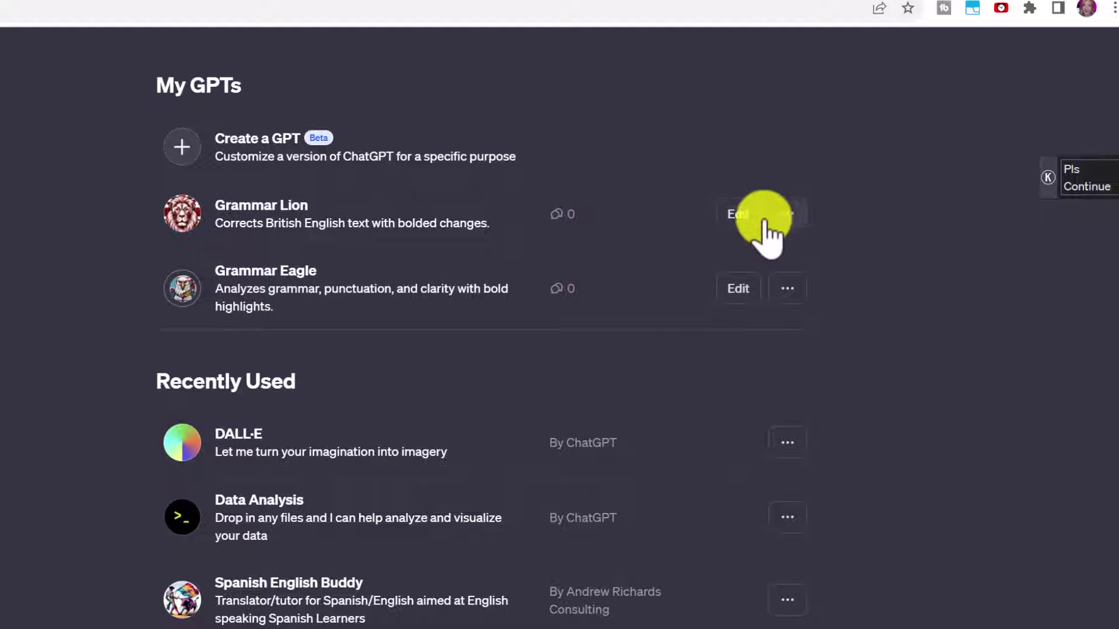
Check Grammar Lion's options menu on My GPTs, then open a chat with it.
{"action": "left_click", "coordinate": [796, 216]}
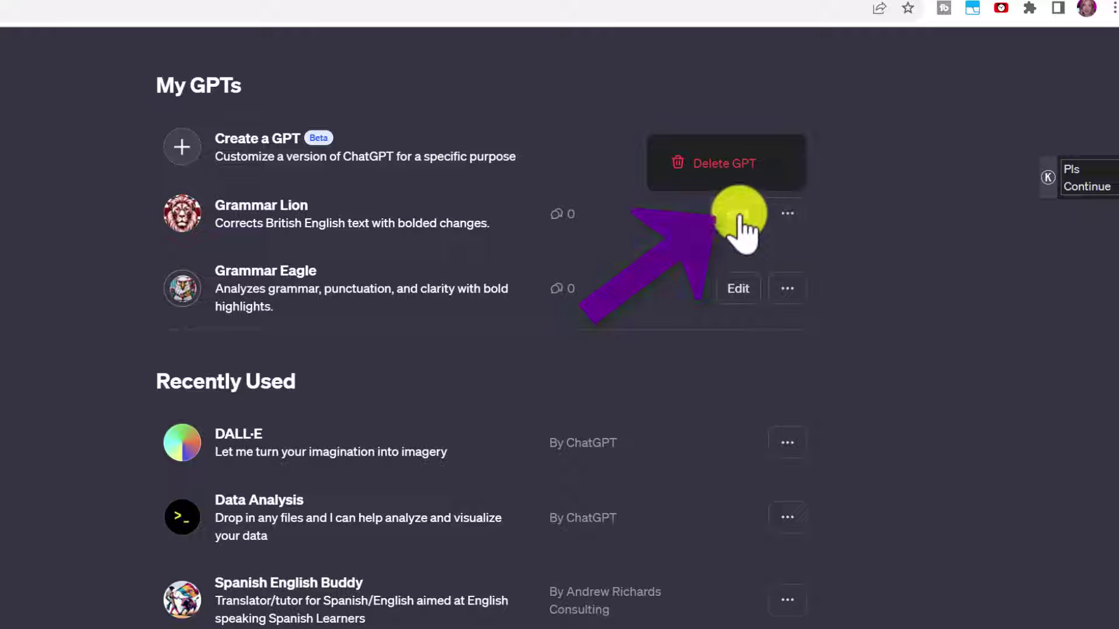
{"action": "left_click", "coordinate": [295, 214]}
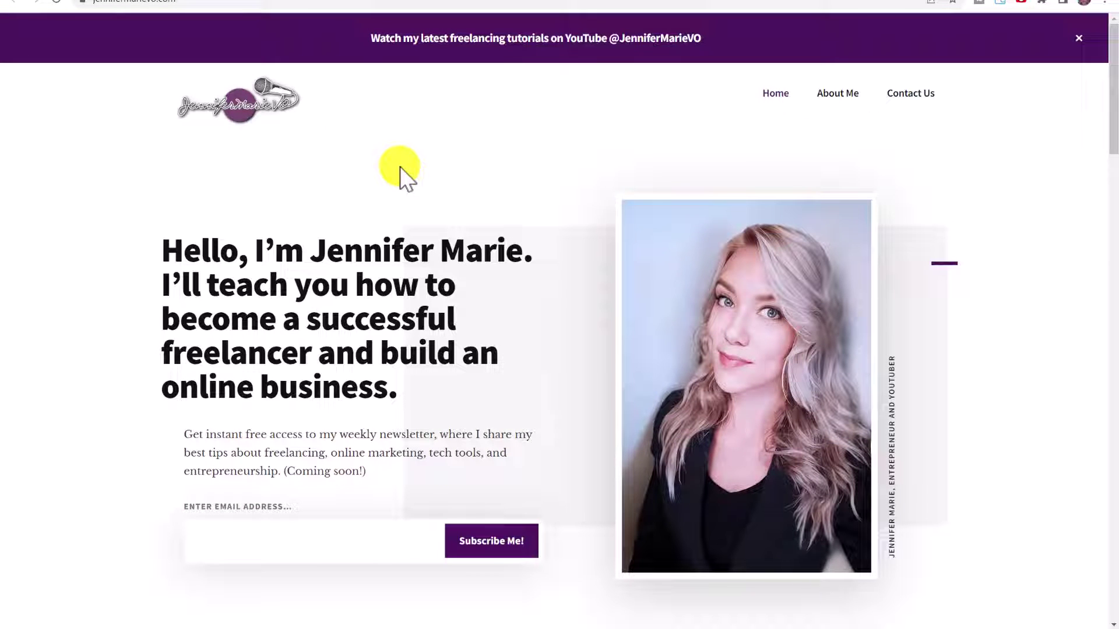
Close the author website tab to return to ChatGPT.
{"action": "key", "text": "ctrl+w"}
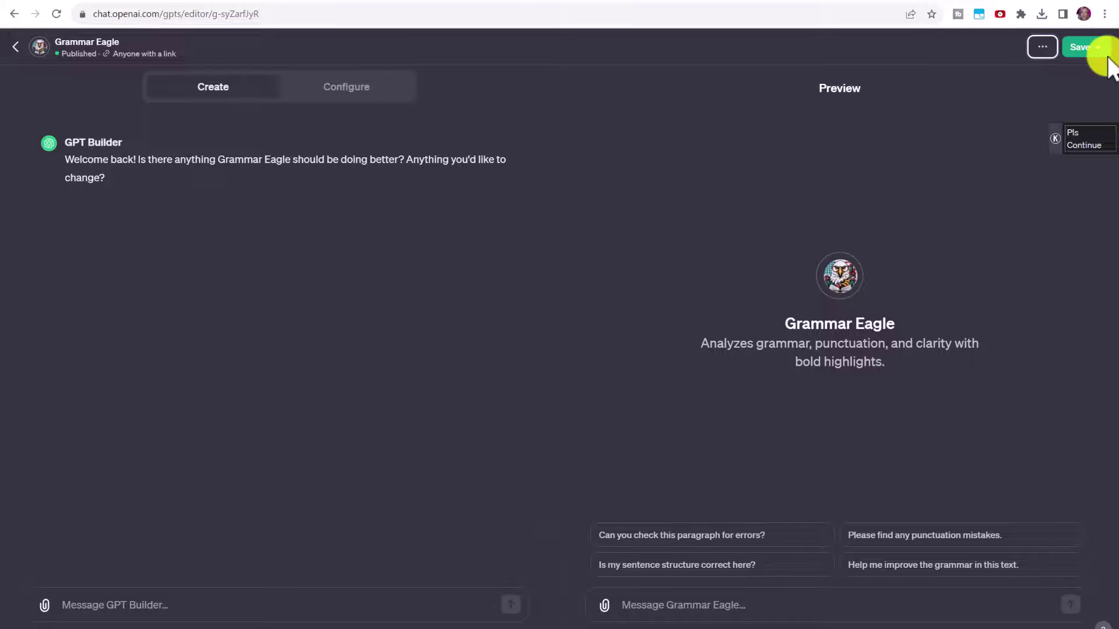
Open Grammar Eagle's Publish to panel and edit the builder profile behind its byline.
{"action": "left_click", "coordinate": [1101, 51]}
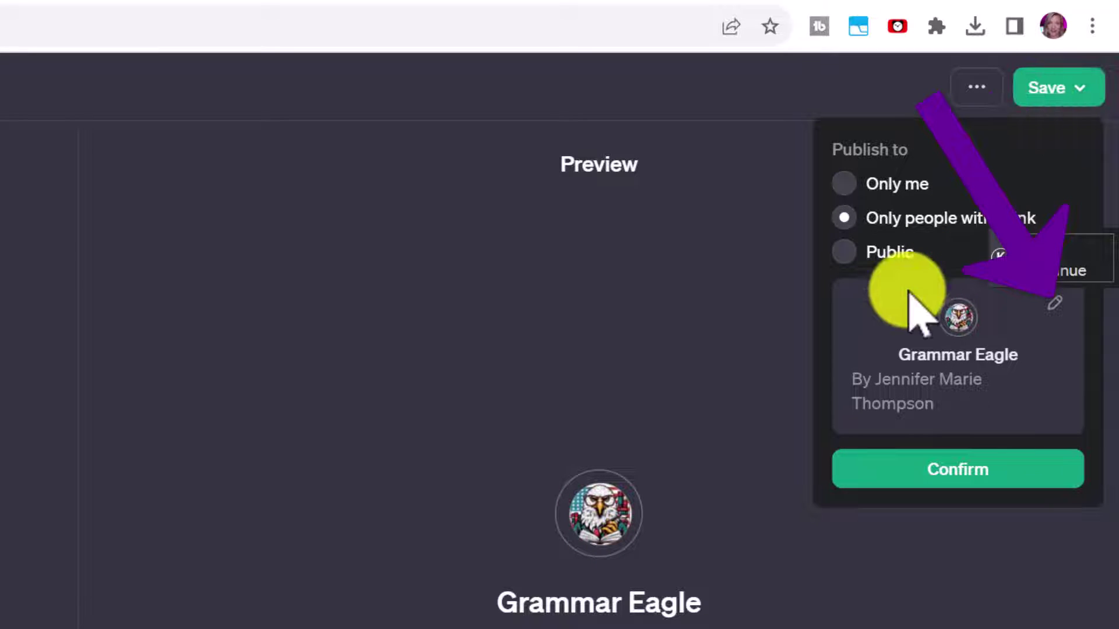
{"action": "left_click", "coordinate": [1056, 303]}
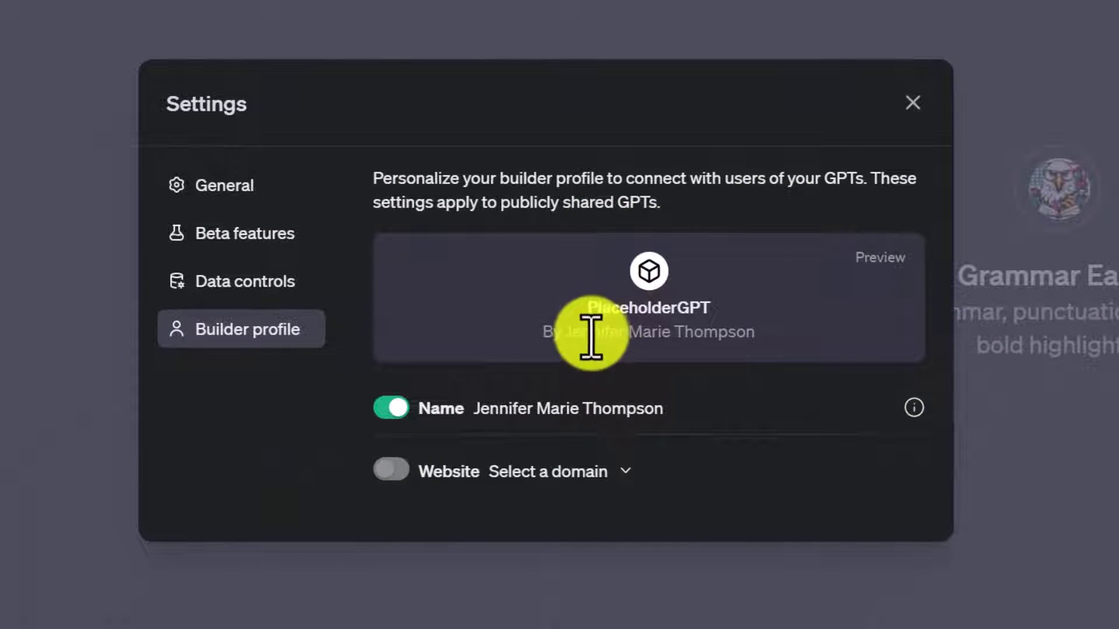
Turn the name in the builder-profile byline off and back on.
{"action": "left_click_drag", "start_coordinate": [590, 330], "coordinate": [725, 357]}
{"action": "left_click", "coordinate": [721, 343]}
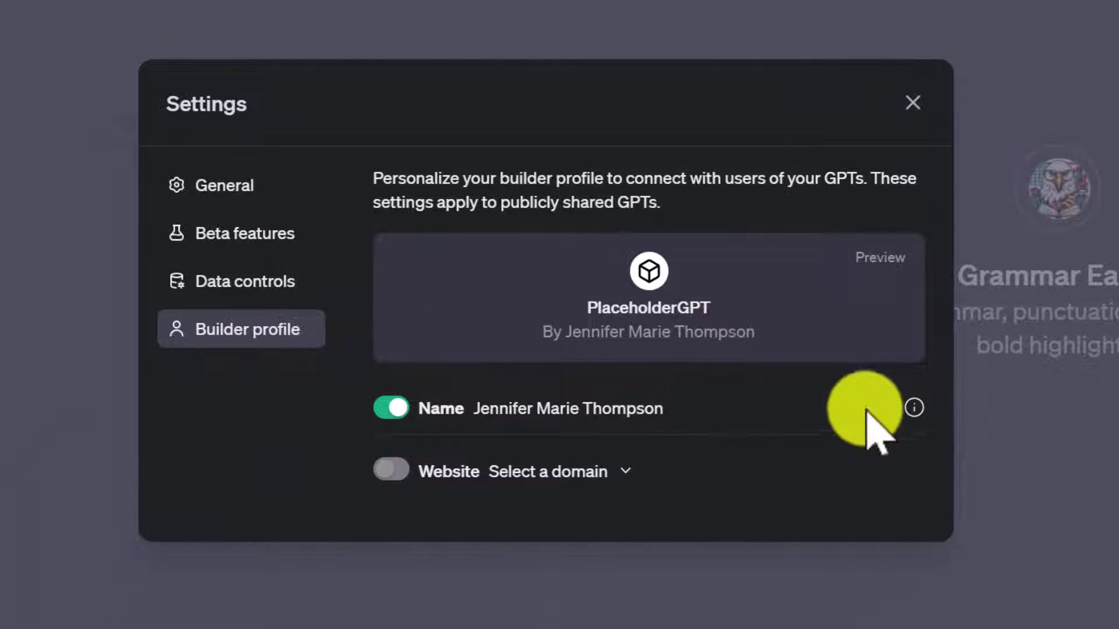
{"action": "mouse_move", "coordinate": [916, 411]}
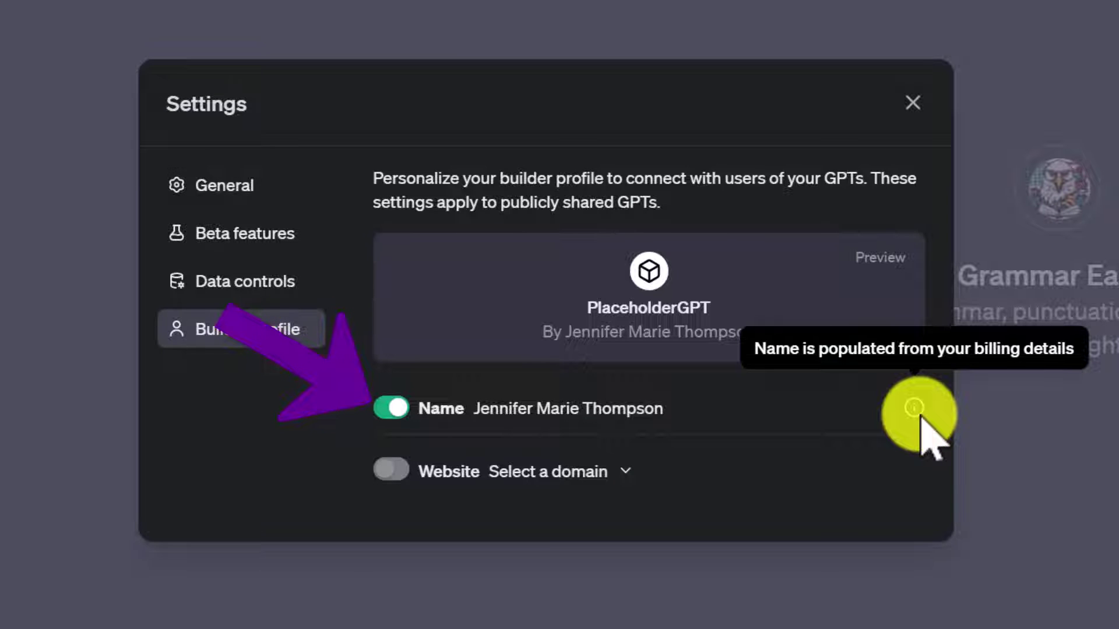
{"action": "left_click", "coordinate": [394, 410]}
{"action": "left_click", "coordinate": [394, 409]}
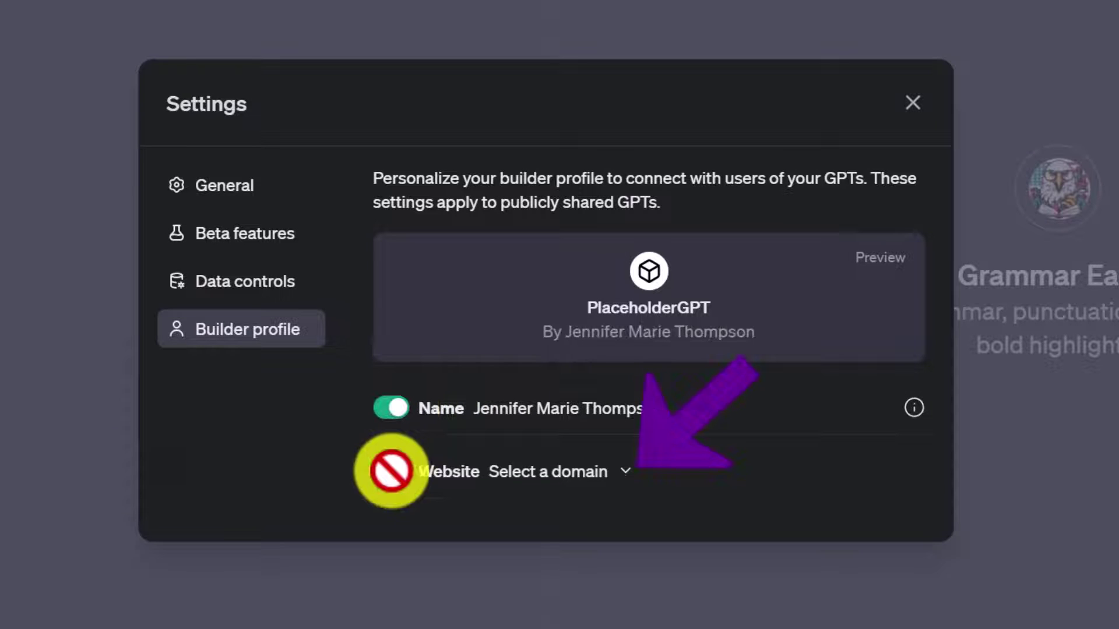
Choose '+ Verify new domain' from the Website list and enter the author's domain.
{"action": "left_click", "coordinate": [531, 473]}
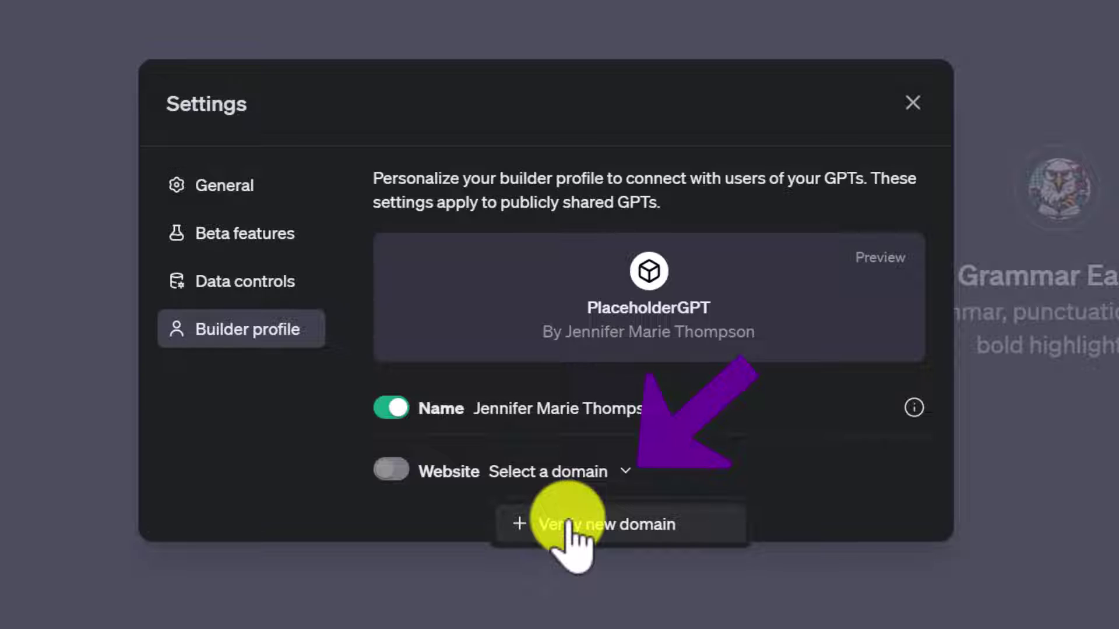
{"action": "left_click", "coordinate": [569, 525]}
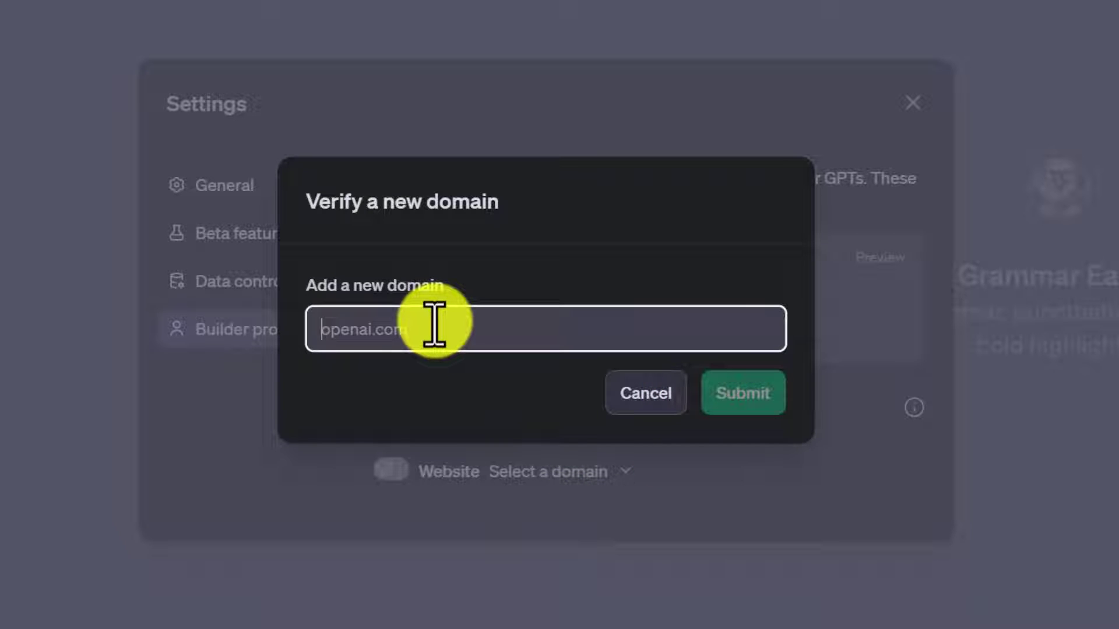
{"action": "type", "text": "jenniferma"}
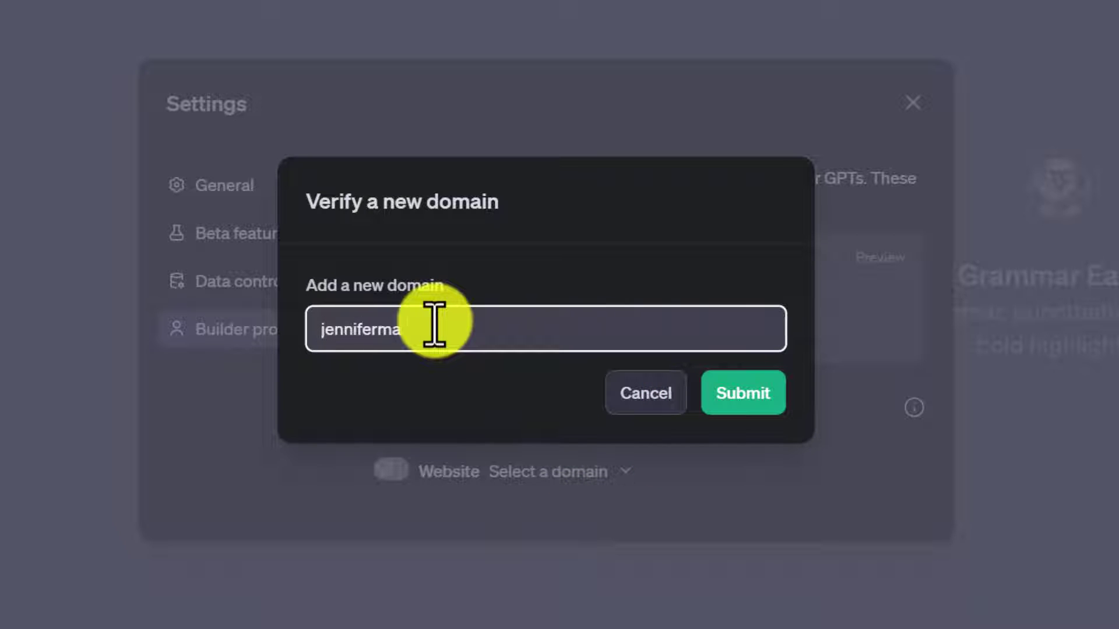
{"action": "type", "text": "rieve.com"}
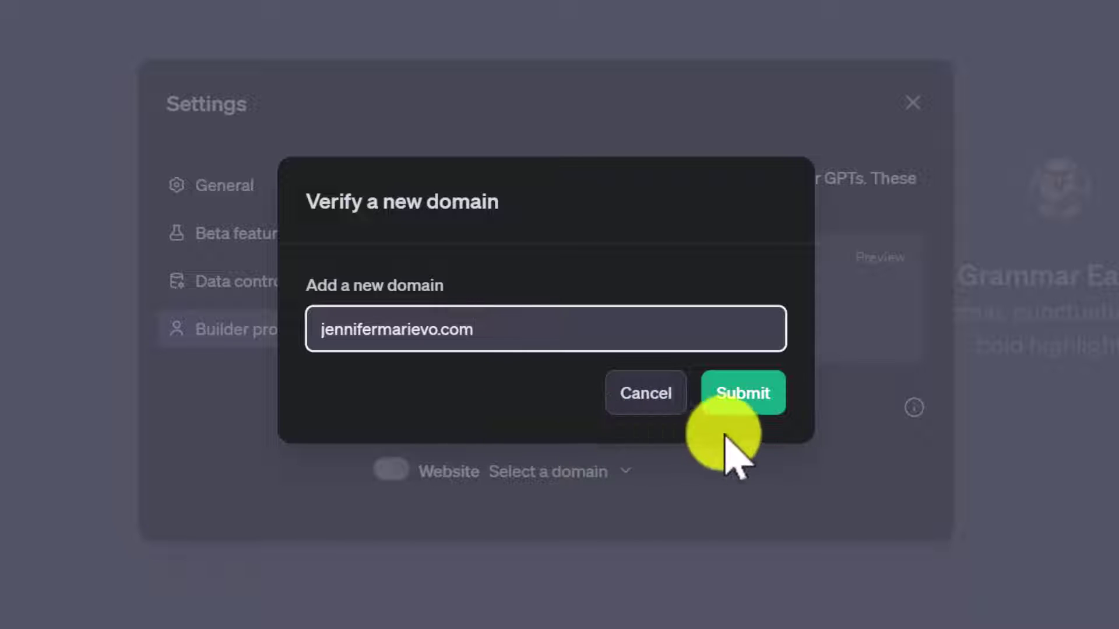
Submit the author's domain and confirm verification through its DNS TXT record.
{"action": "left_click", "coordinate": [749, 405]}
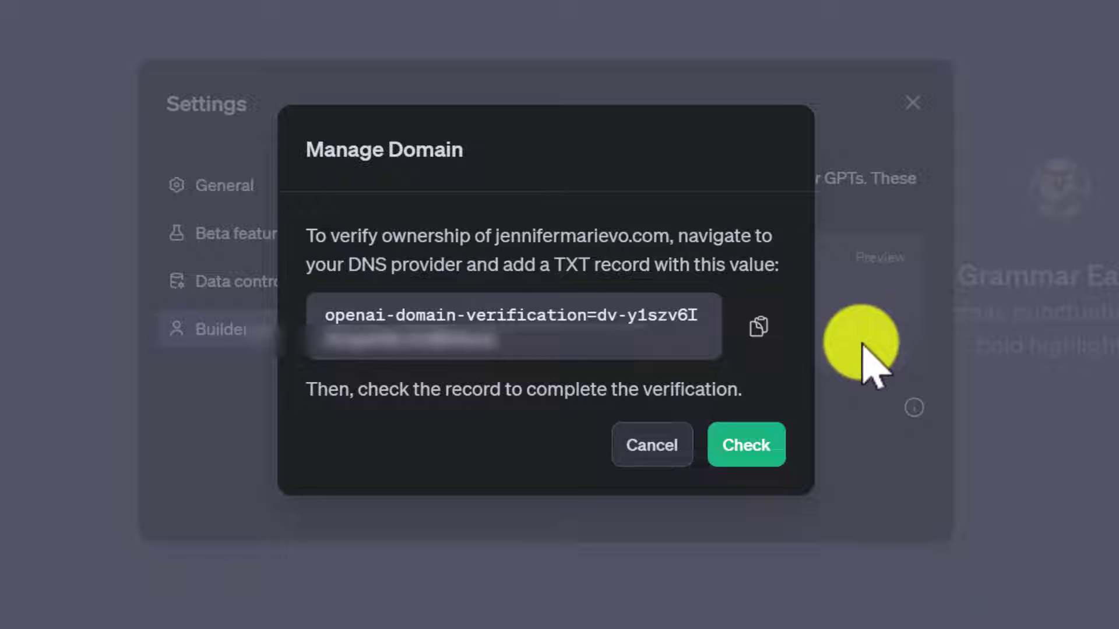
{"action": "left_click", "coordinate": [770, 444]}
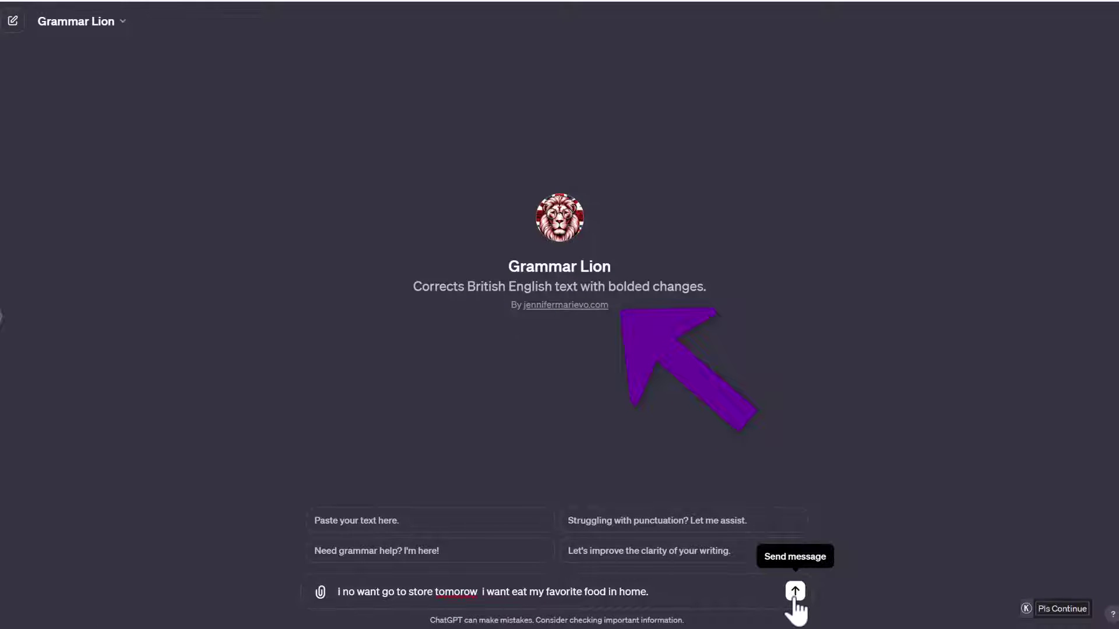
Send the ungrammatical test sentence to Grammar Lion.
{"action": "left_click", "coordinate": [795, 592]}
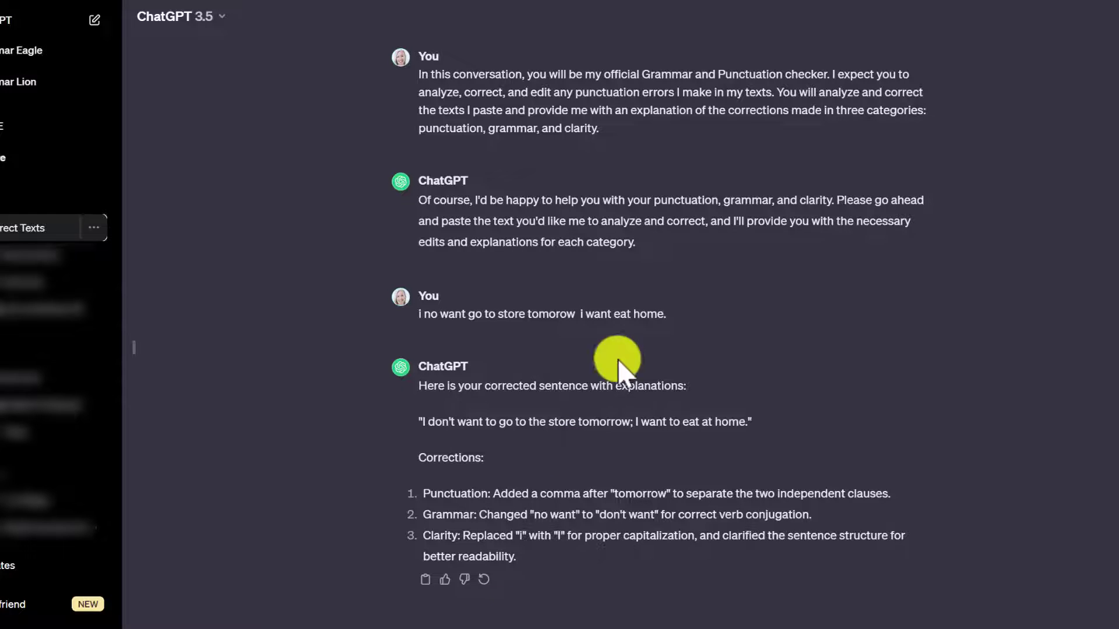
{"action": "left_click_drag", "start_coordinate": [418, 315], "coordinate": [669, 315]}
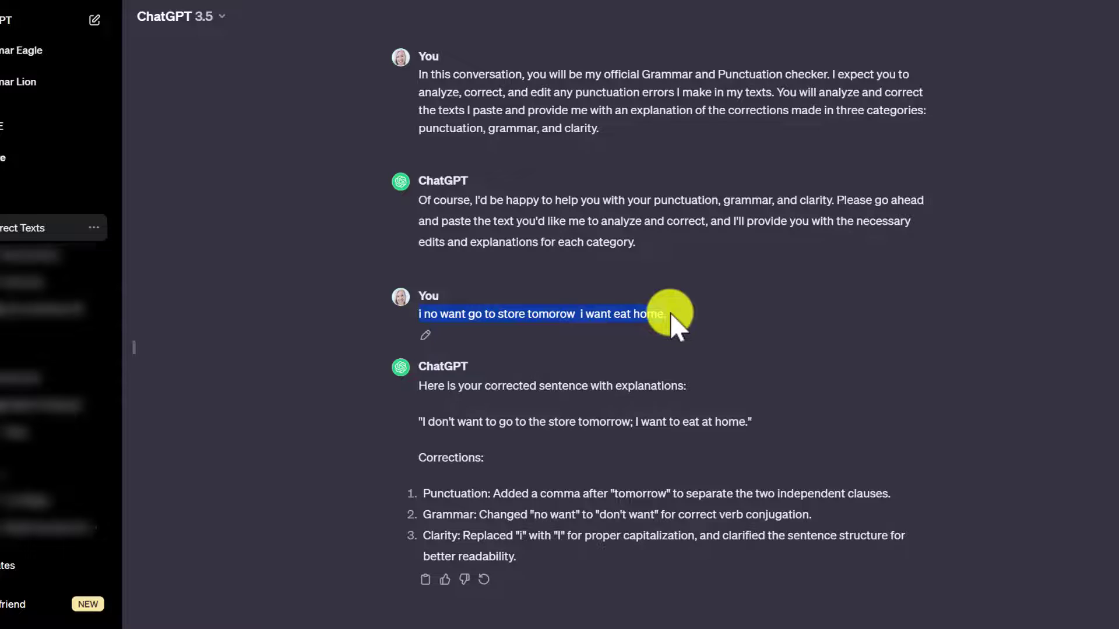
{"action": "left_click", "coordinate": [671, 316]}
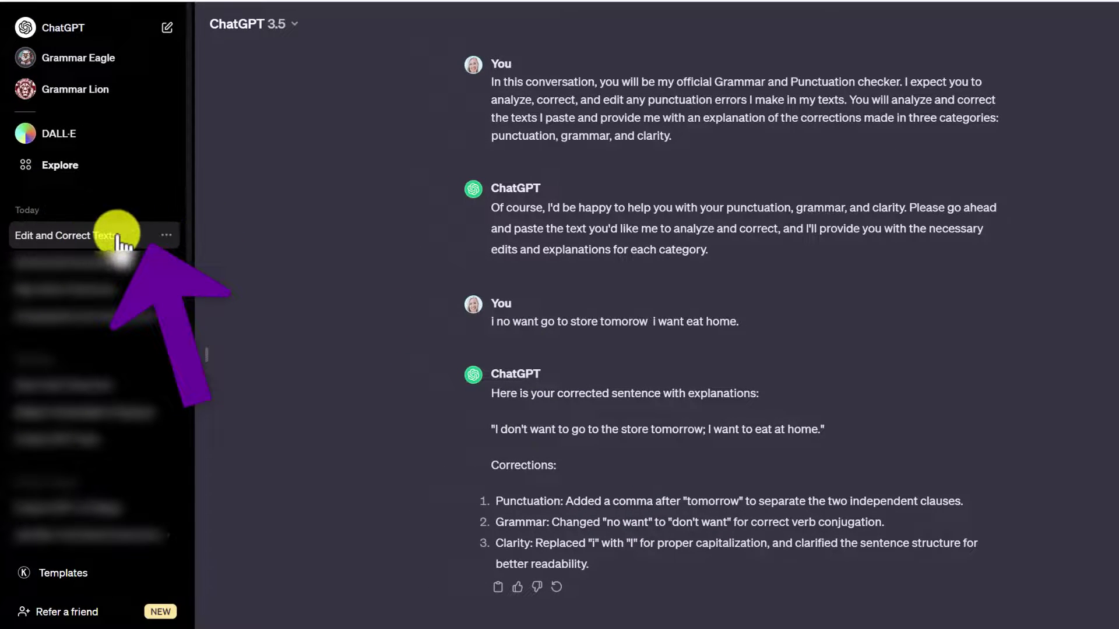
Rename the 'Edit and Correct Texts' chat to 'Grammar Pal'.
{"action": "left_click", "coordinate": [169, 236]}
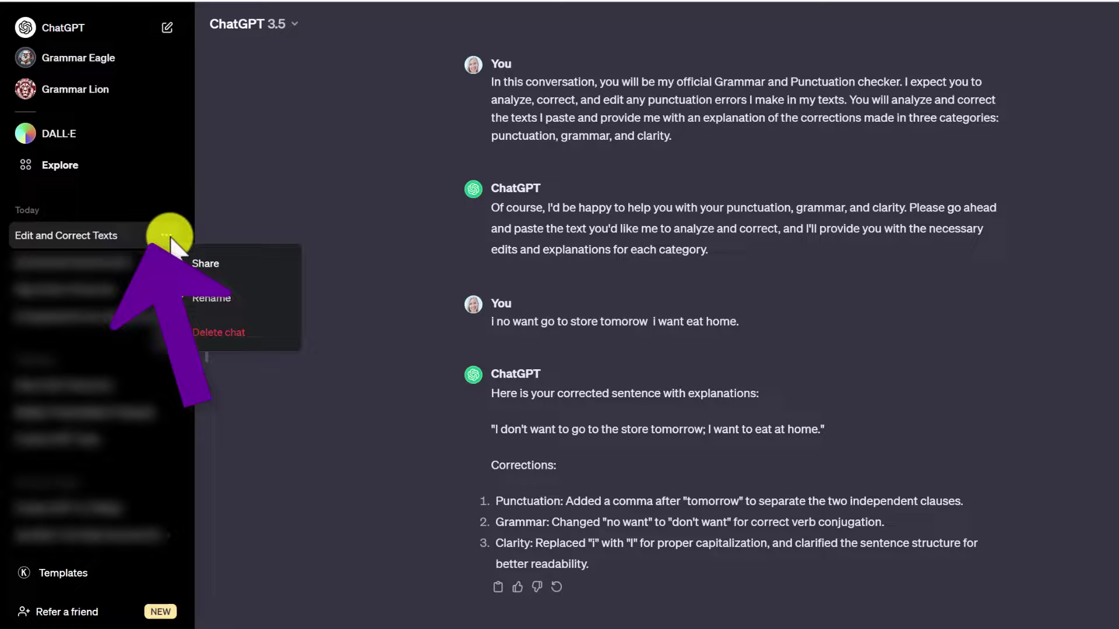
{"action": "left_click", "coordinate": [221, 301]}
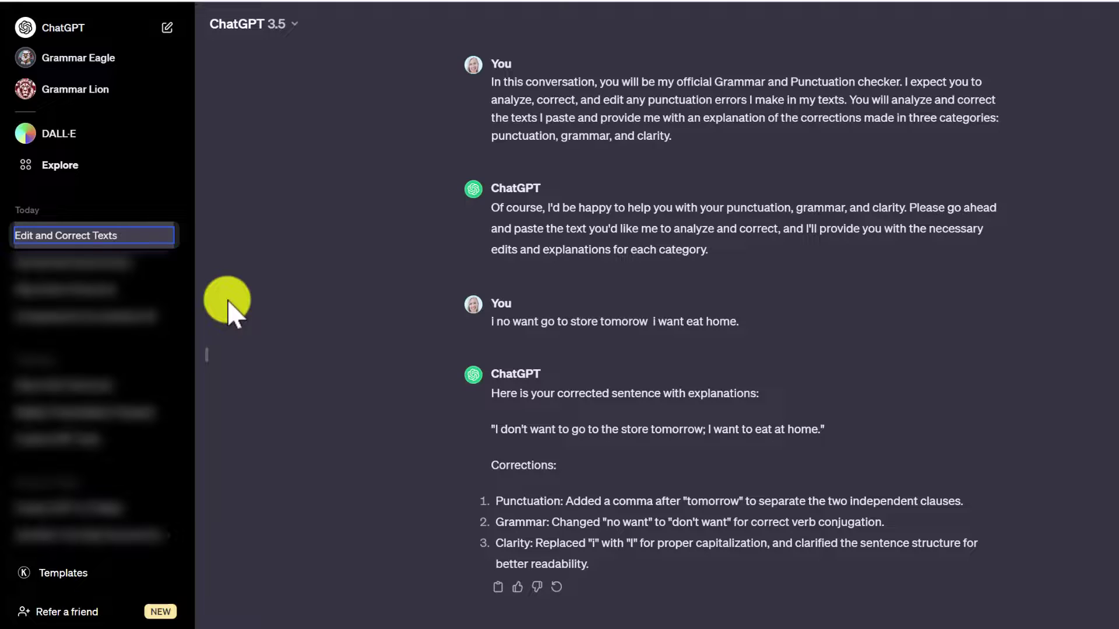
{"action": "type", "text": "G"}
{"action": "key", "text": "ctrl+a"}
{"action": "type", "text": "Grammar Cost"}
{"action": "key", "text": "BackSpace"}
{"action": "key", "text": "BackSpace"}
{"action": "key", "text": "BackSpace"}
{"action": "key", "text": "BackSpace"}
{"action": "type", "text": "Pal"}
{"action": "key", "text": "Return"}
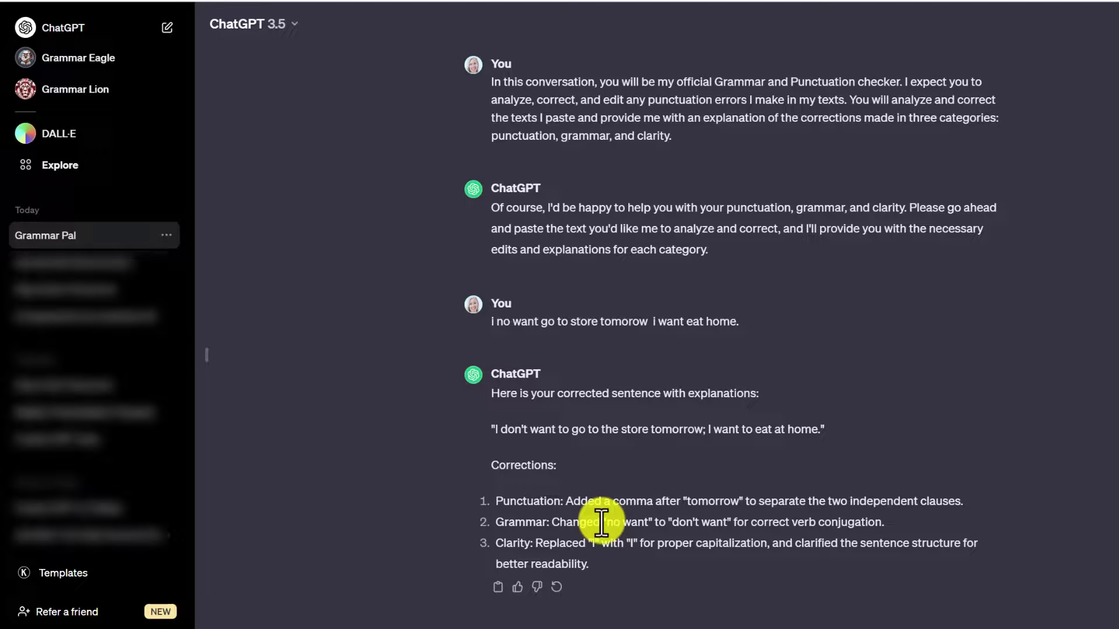